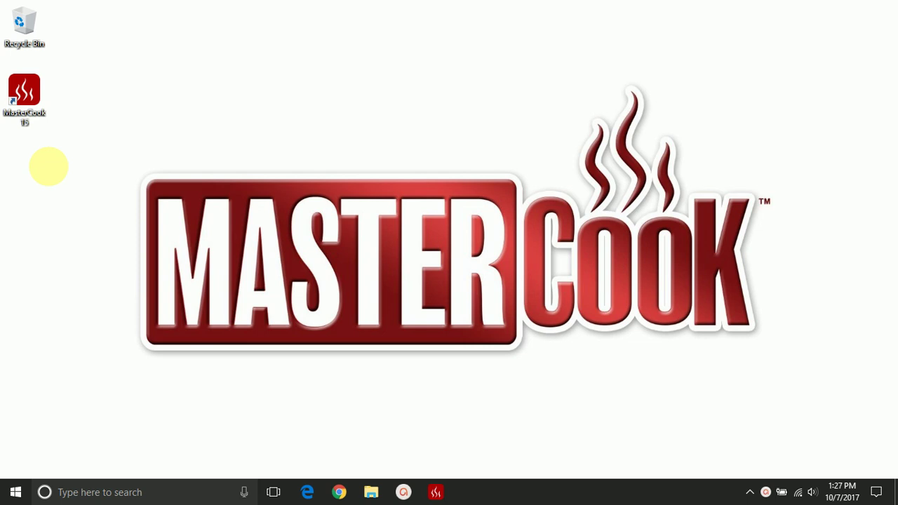
# - Launch MasterCook 15 from its desktop icon and check that My MasterCook Manager reports version 15.0.0.22
pyautogui.doubleClick(33, 86)
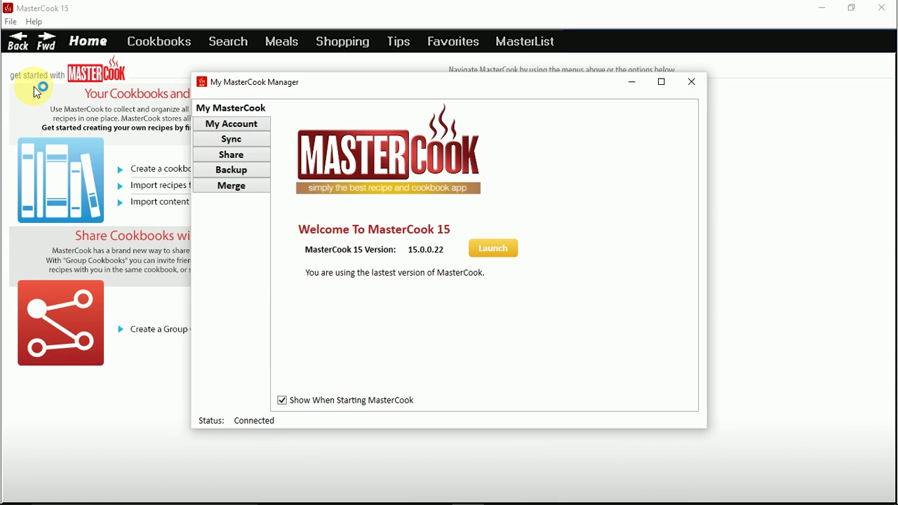
# - Dismiss the My MasterCook Manager welcome window to uncover the Home page
pyautogui.click(140, 18)
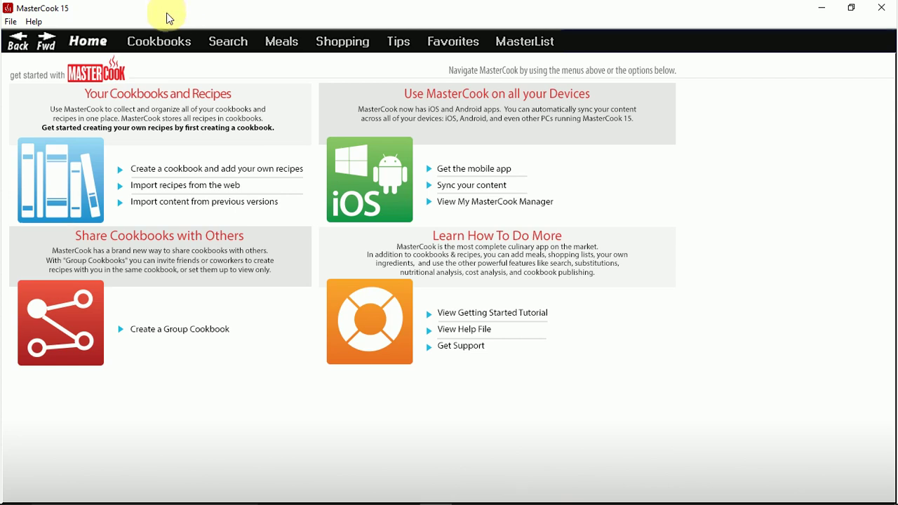
# - Browse the 29 cookbooks as a title list and as covers, then open the American Lamb Board Cookbook
pyautogui.click(163, 42)
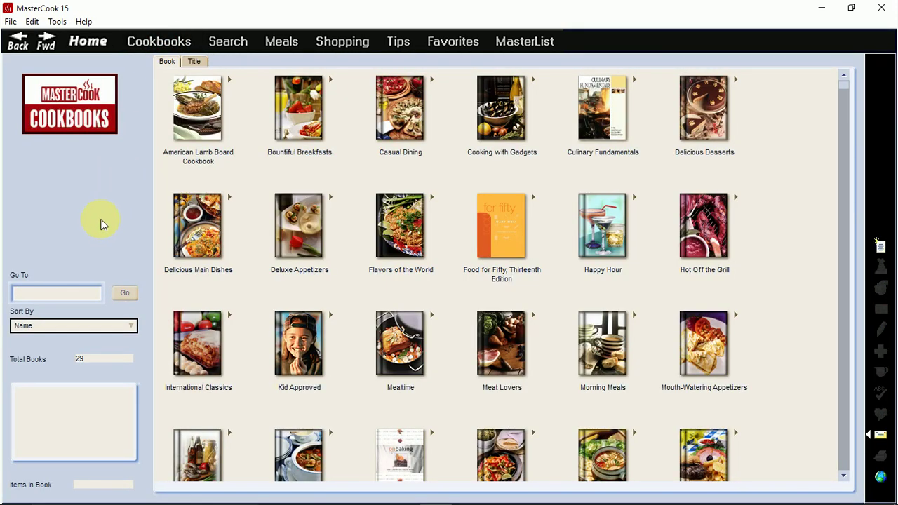
pyautogui.click(194, 62)
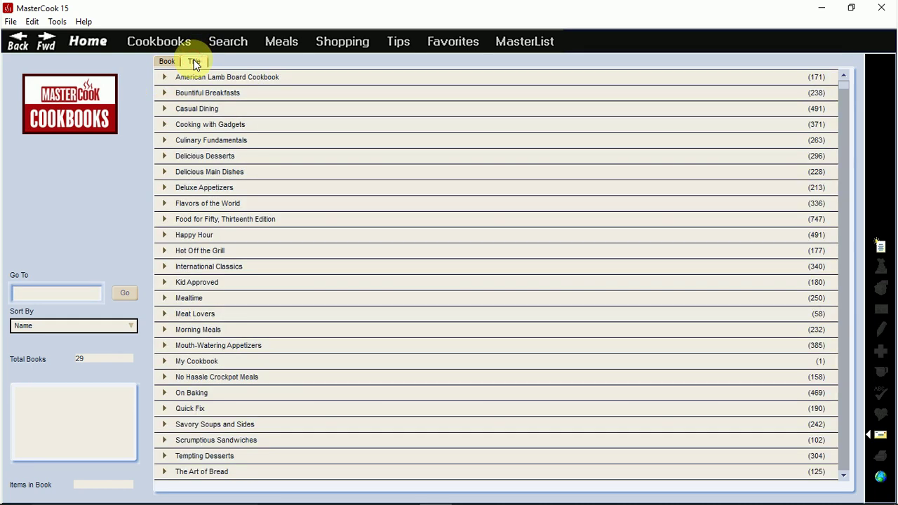
pyautogui.click(163, 62)
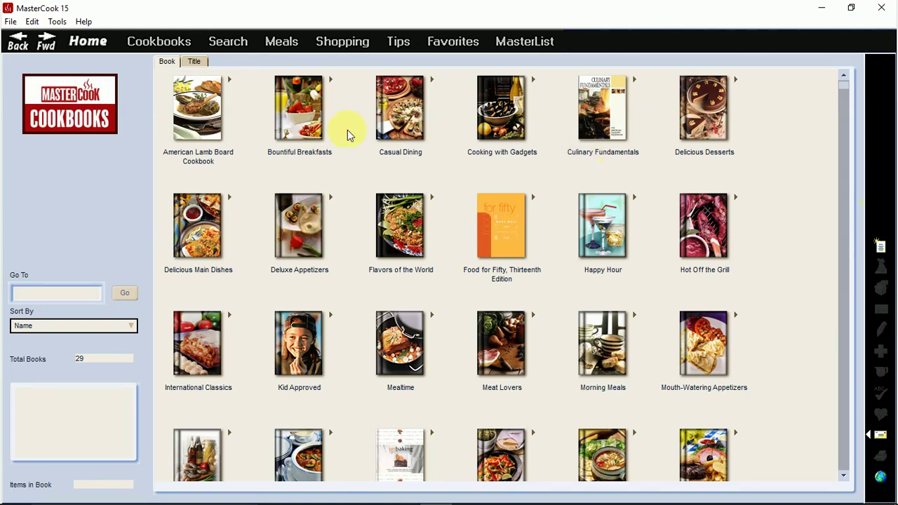
pyautogui.doubleClick(199, 120)
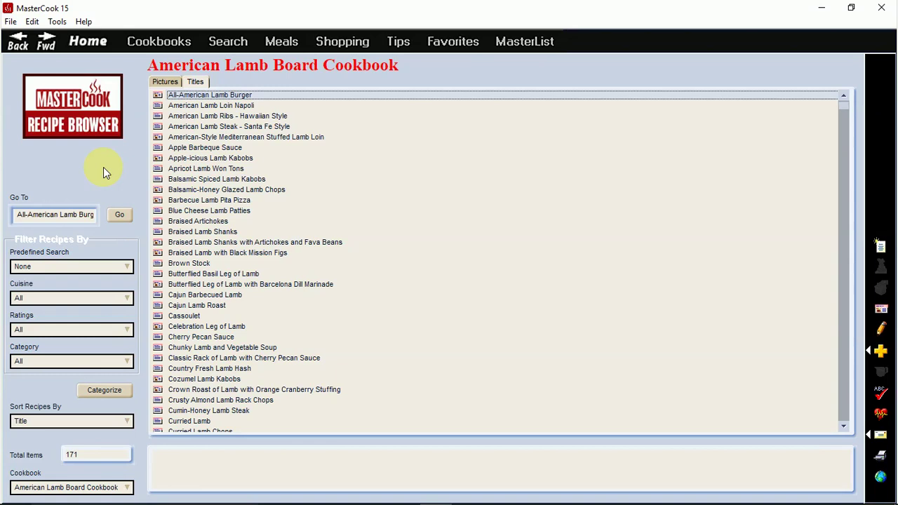
# - Switch the recipes between picture and title views and select American-Style Mediterranean Stuffed Lamb Loin
pyautogui.click(163, 83)
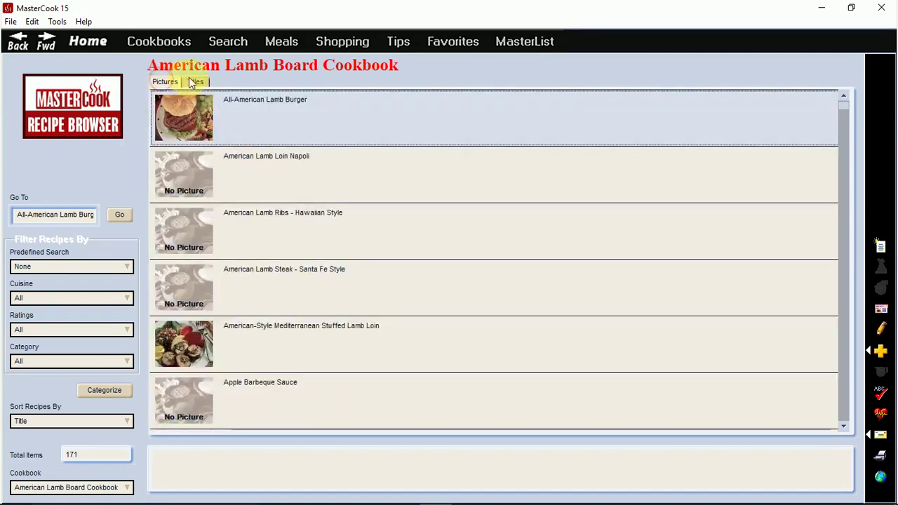
pyautogui.click(195, 81)
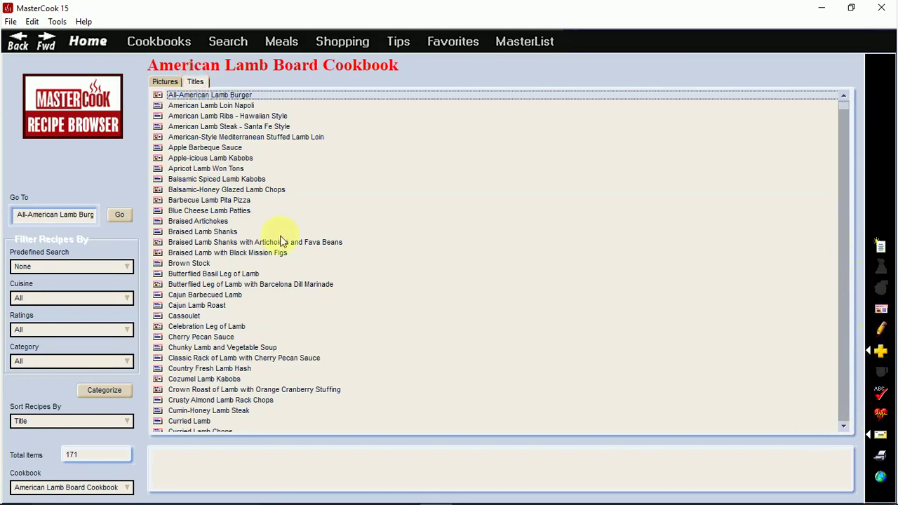
pyautogui.click(204, 137)
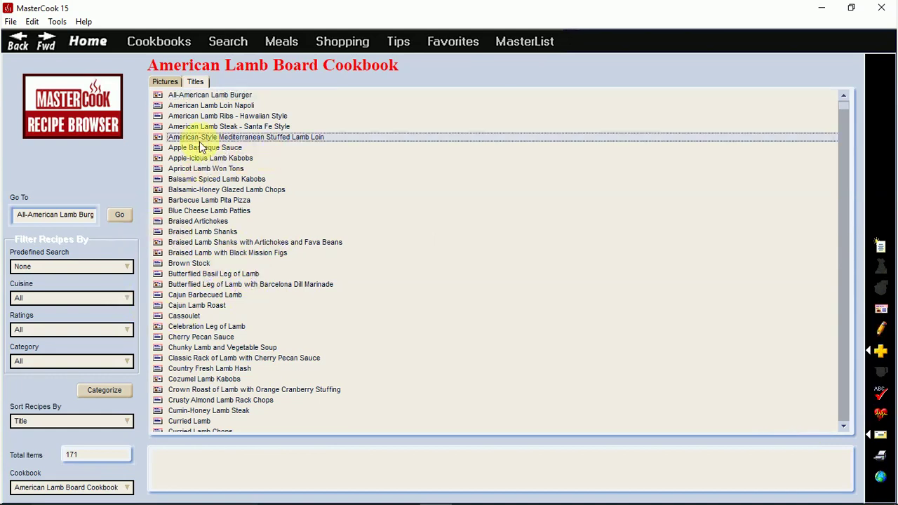
# - Cancel the Add To dialog without adding anything, then select Balsamic Spiced Lamb Kabobs
pyautogui.click(880, 352)
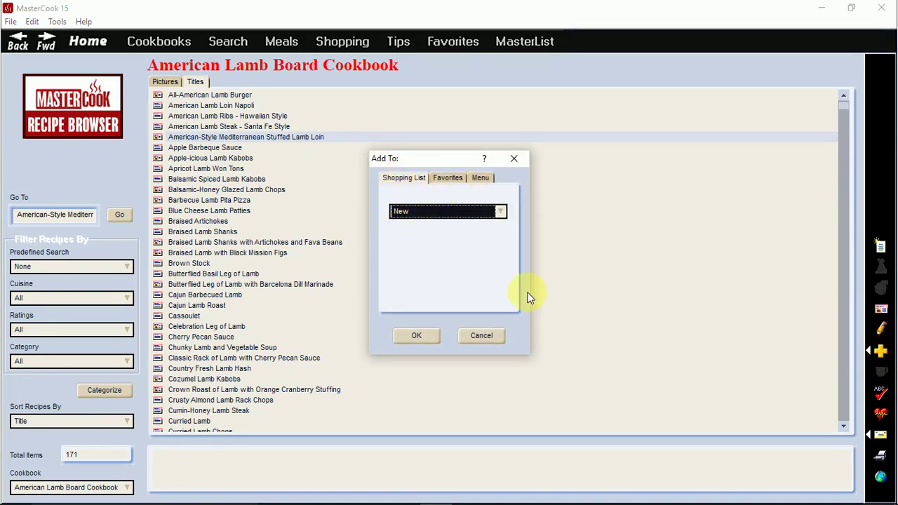
pyautogui.click(484, 336)
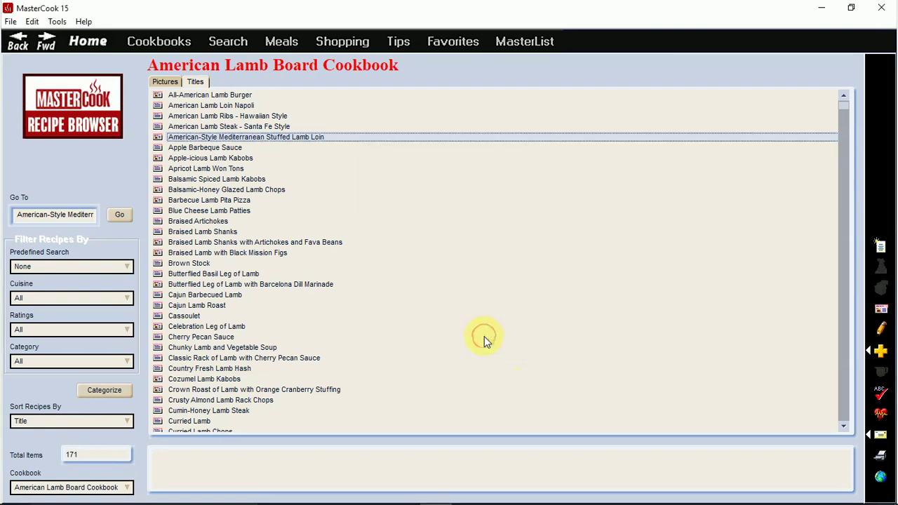
pyautogui.click(228, 179)
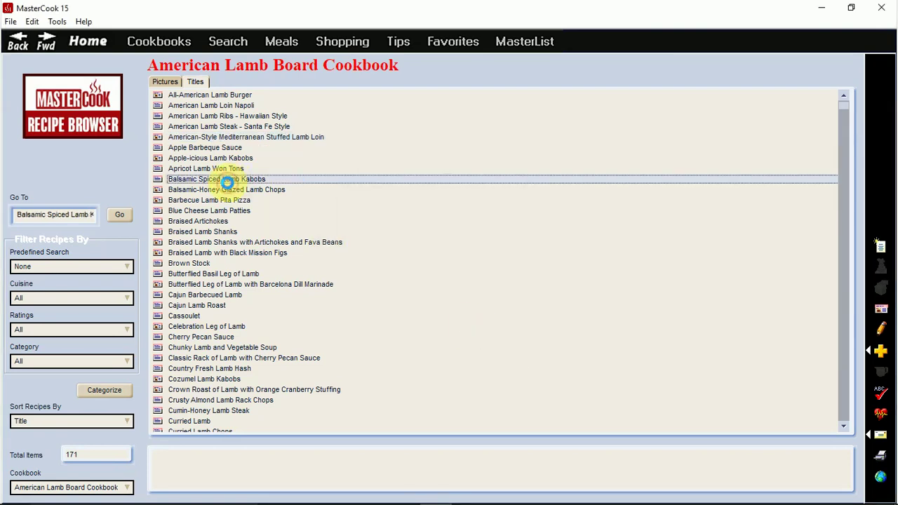
# - Open Balsamic Spiced Lamb Kabobs and review its Notes, Categories and Serving Ideas tabs in edit mode, then return to display
pyautogui.doubleClick(228, 180)
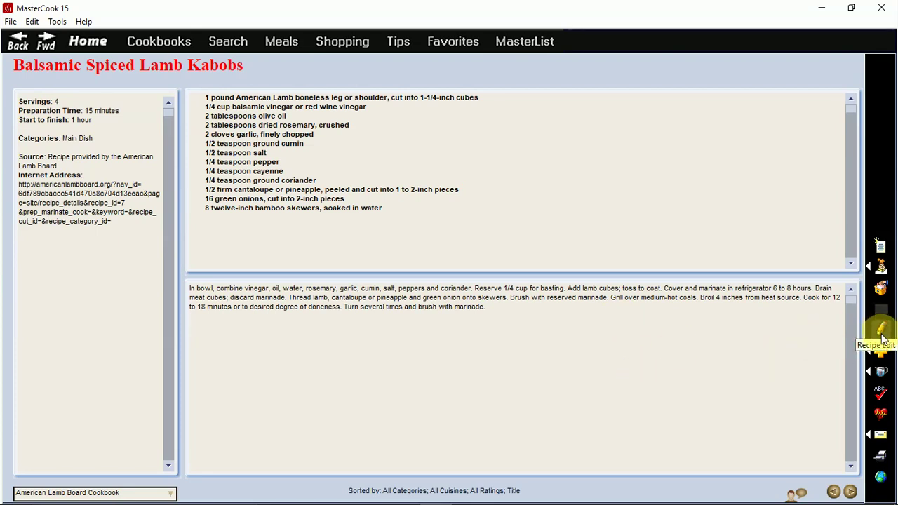
pyautogui.click(882, 335)
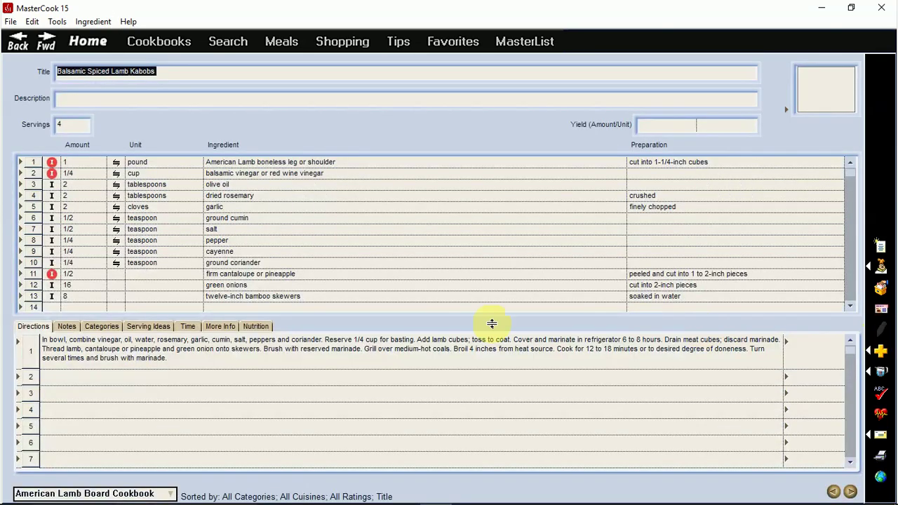
pyautogui.click(66, 326)
pyautogui.click(105, 328)
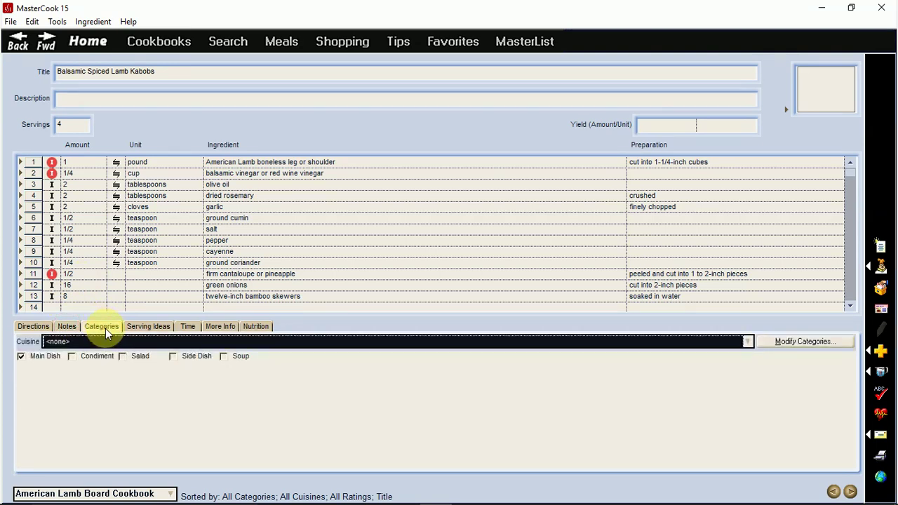
pyautogui.click(140, 328)
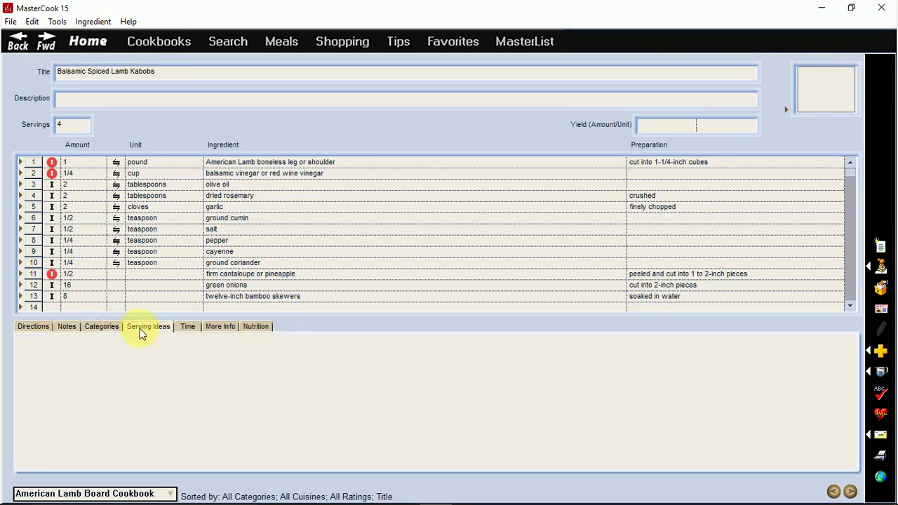
pyautogui.click(880, 312)
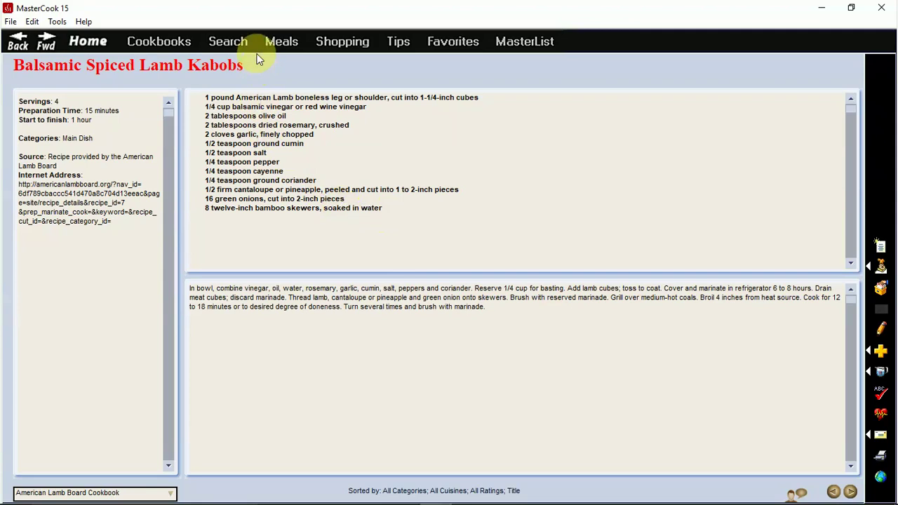
pyautogui.click(224, 44)
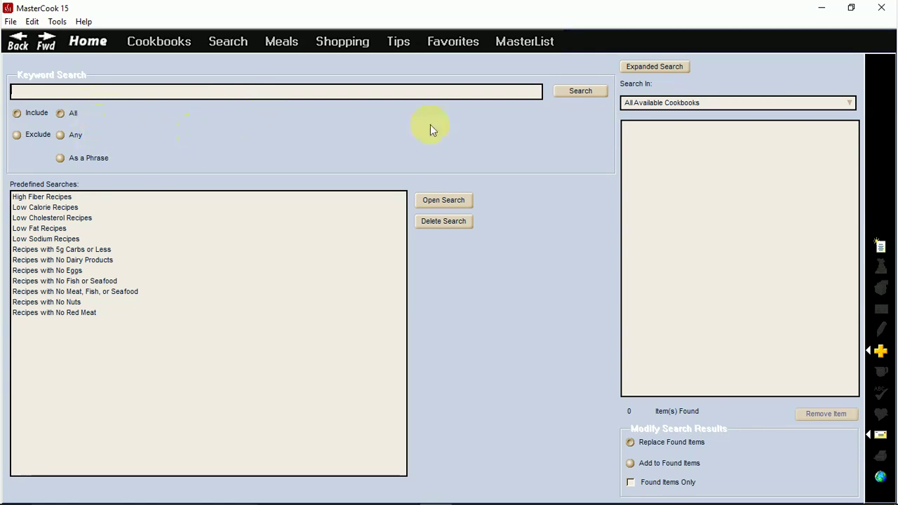
# - Switch to Expanded Search and limit the search to Nutrition values
pyautogui.click(659, 65)
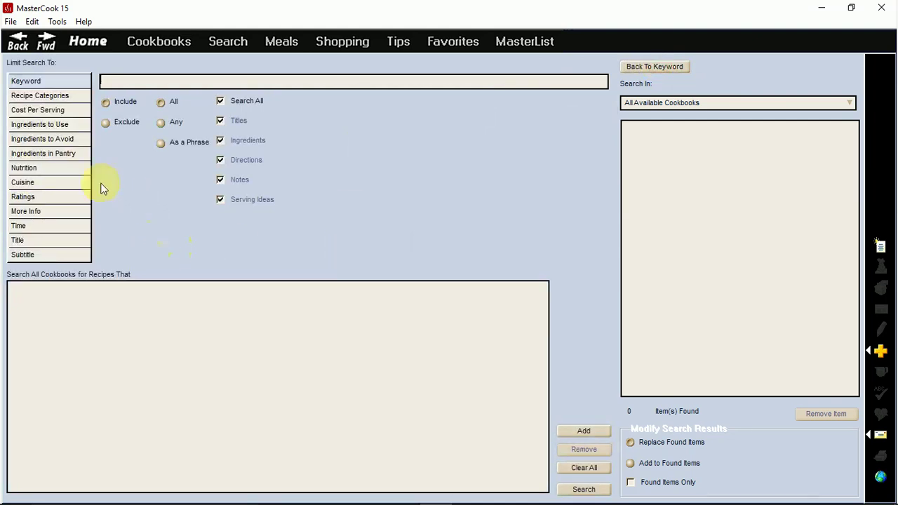
pyautogui.click(33, 167)
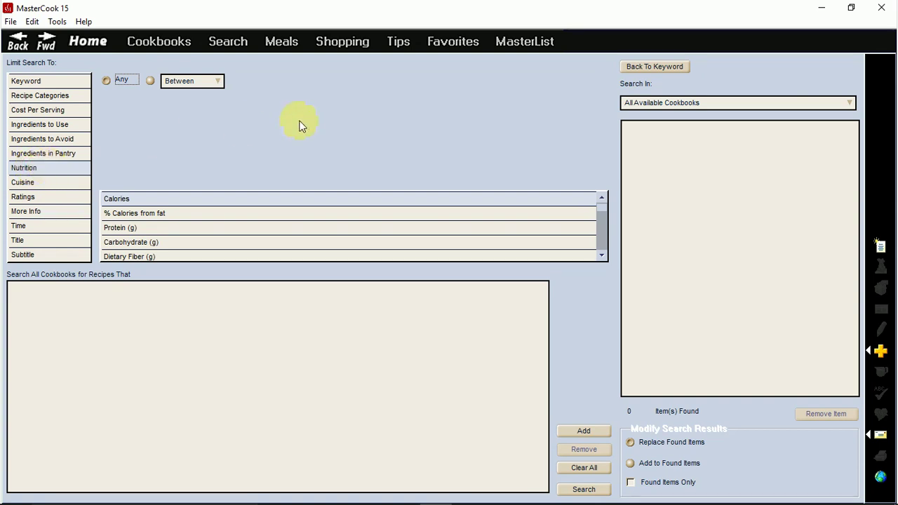
pyautogui.click(281, 42)
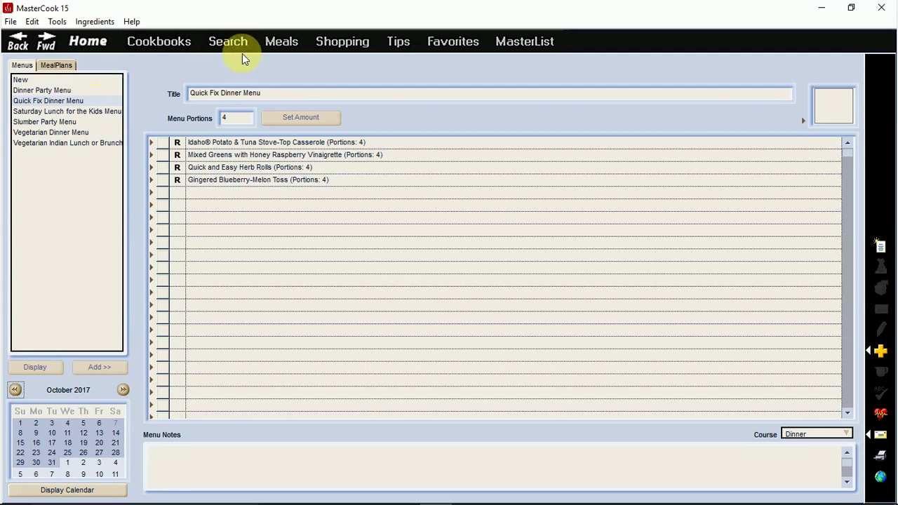
# - Move from the Quick Fix Dinner Menu on the Meals page to the Shopping page
pyautogui.click(324, 44)
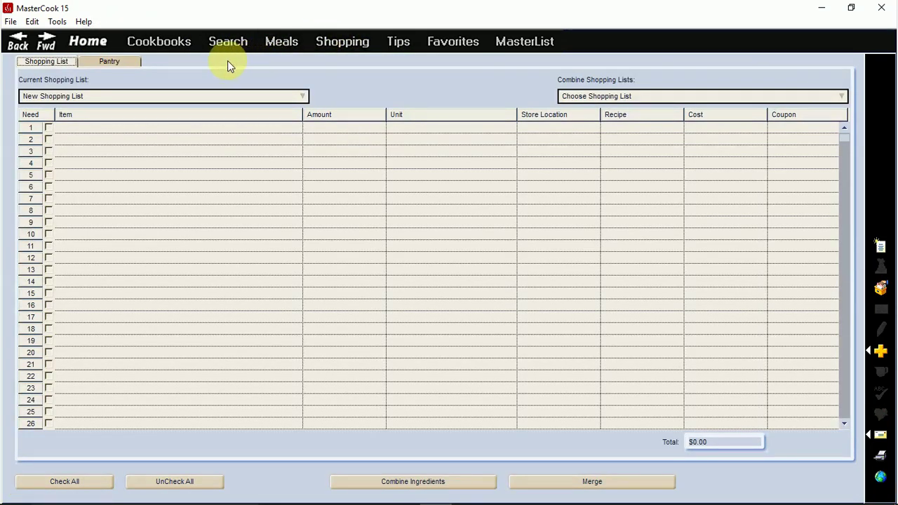
# - Glance at the pantry inventory, then load the Sample Shopping List
pyautogui.click(102, 63)
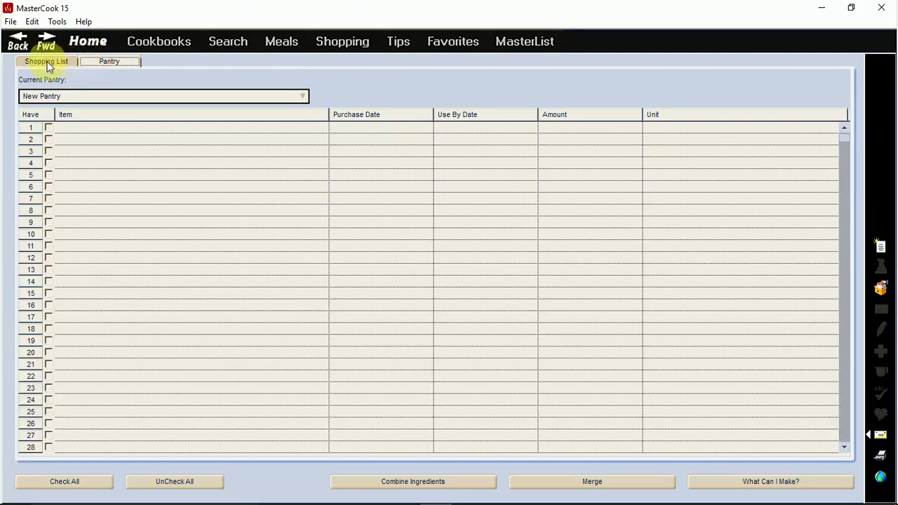
pyautogui.click(46, 61)
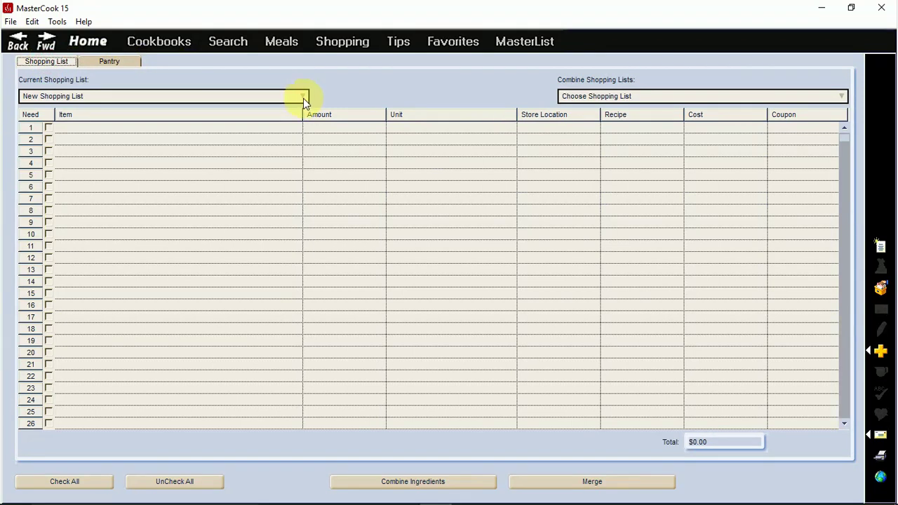
pyautogui.click(303, 98)
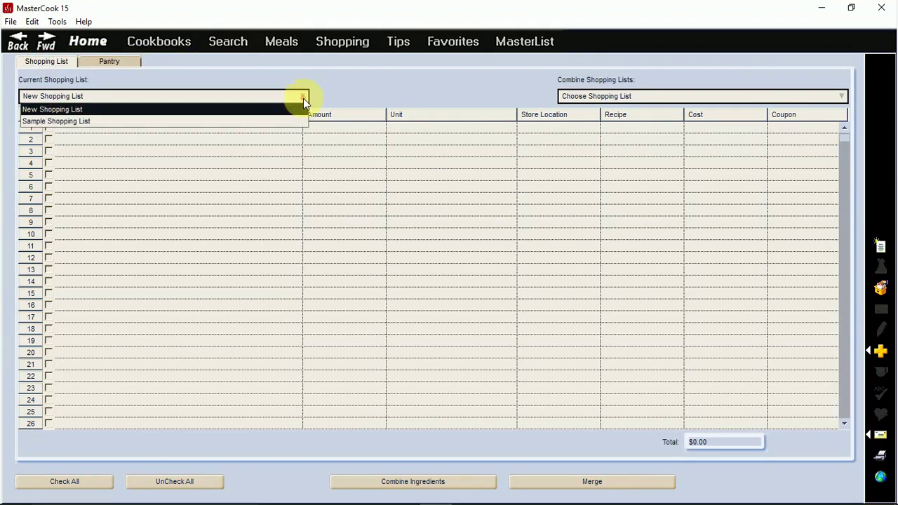
pyautogui.click(74, 121)
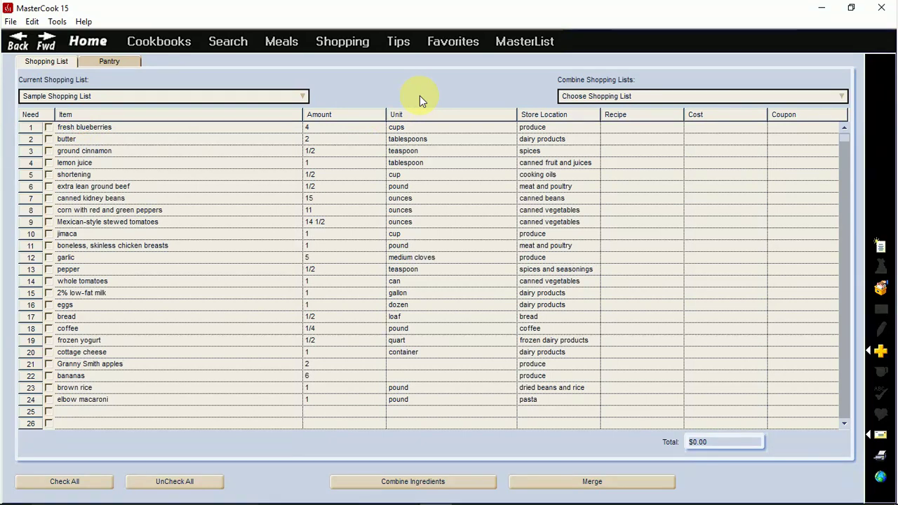
pyautogui.click(397, 42)
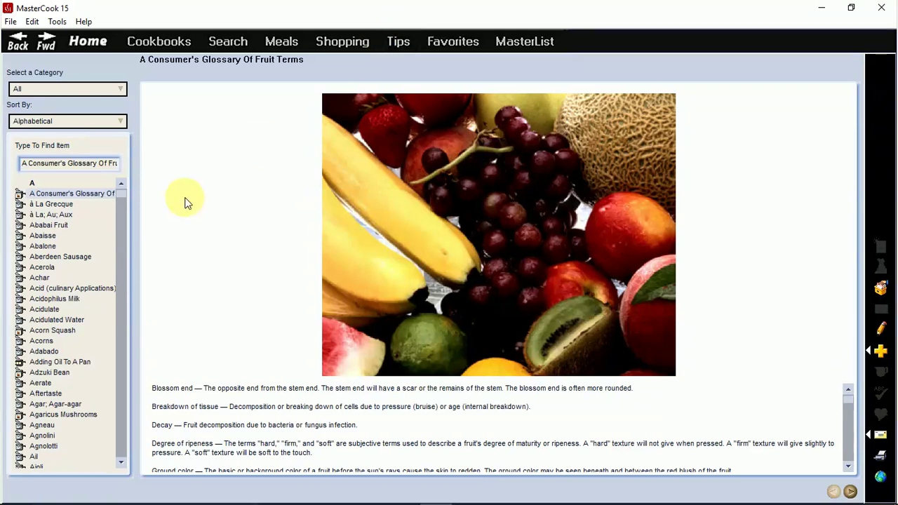
# - Read the Adzuki Bean and Adding Oil To A Pan entries in the Tips glossary
pyautogui.click(22, 375)
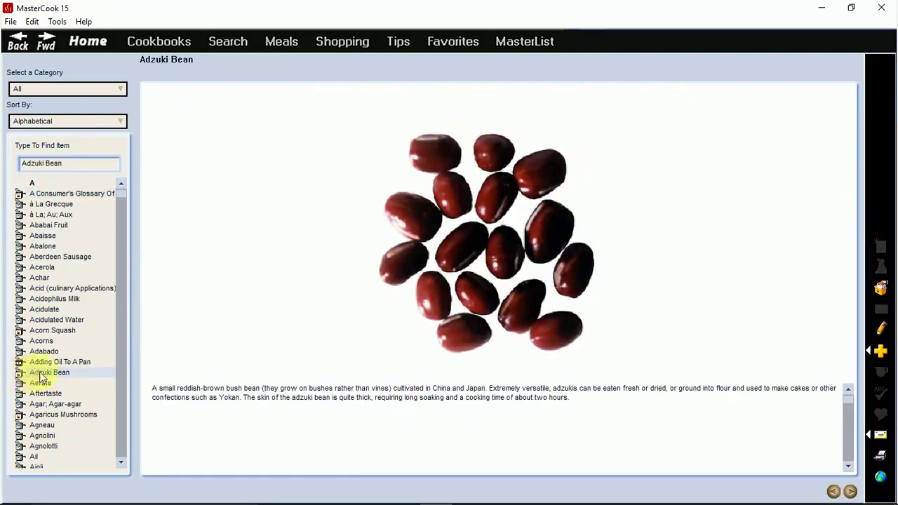
pyautogui.click(32, 361)
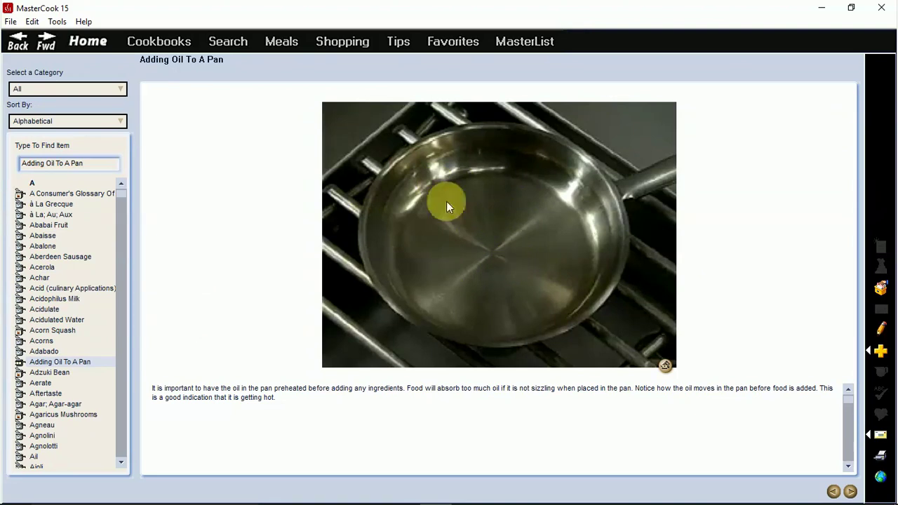
pyautogui.click(449, 45)
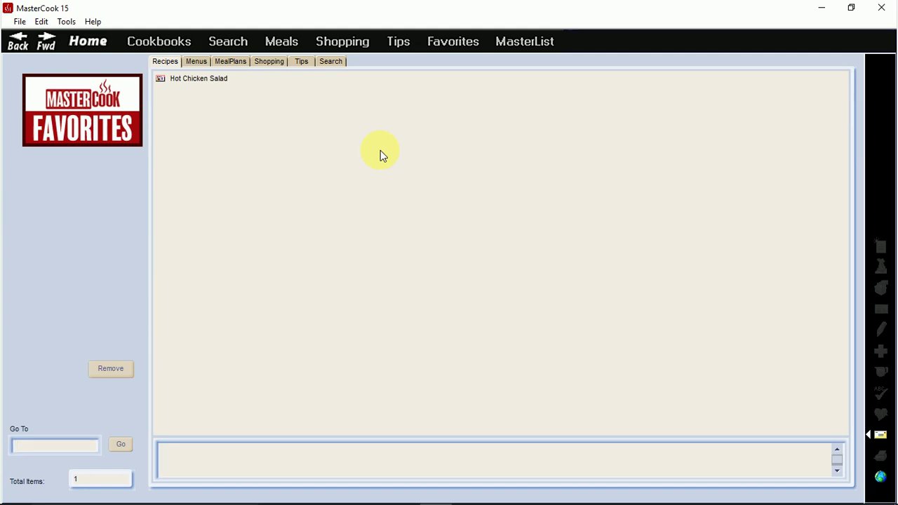
# - Leave the Favorites page listing Hot Chicken Salad for the MasterList of all collections
pyautogui.click(521, 43)
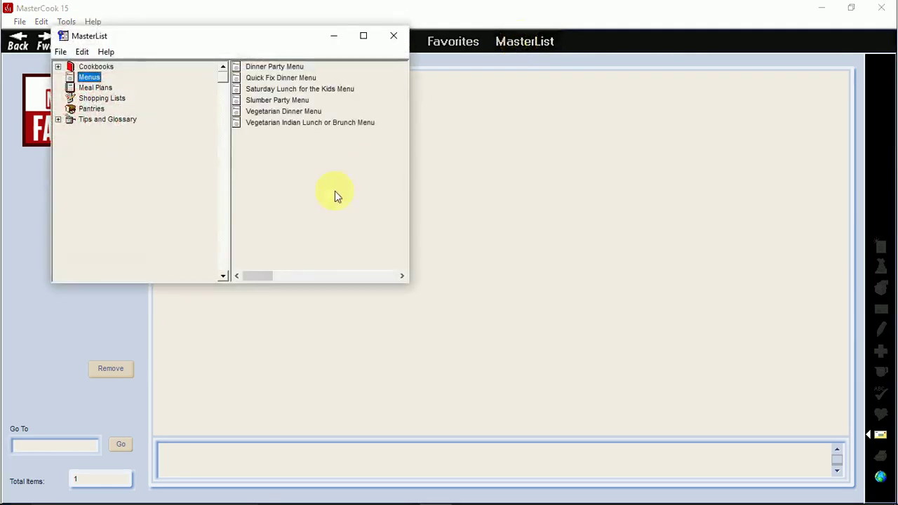
# - Browse the Casual Dining cookbook's Breakfast recipes in the MasterList
pyautogui.click(58, 68)
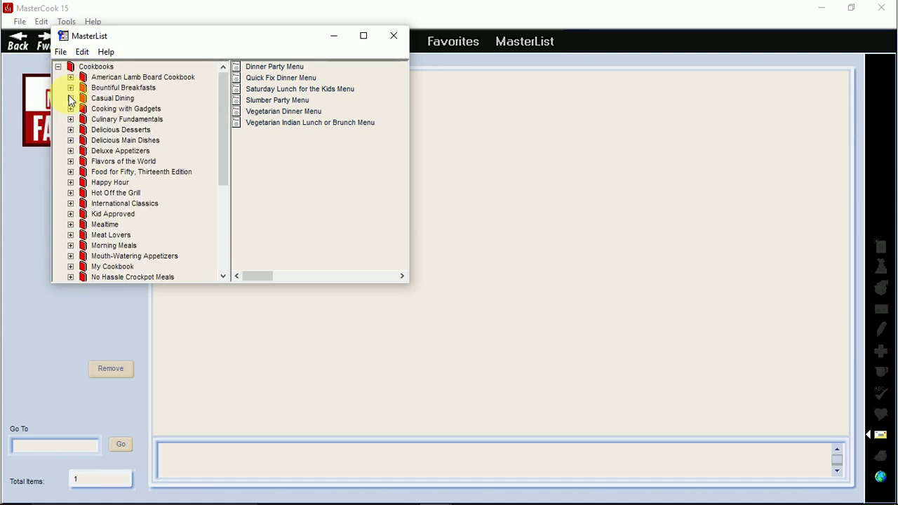
pyautogui.click(70, 98)
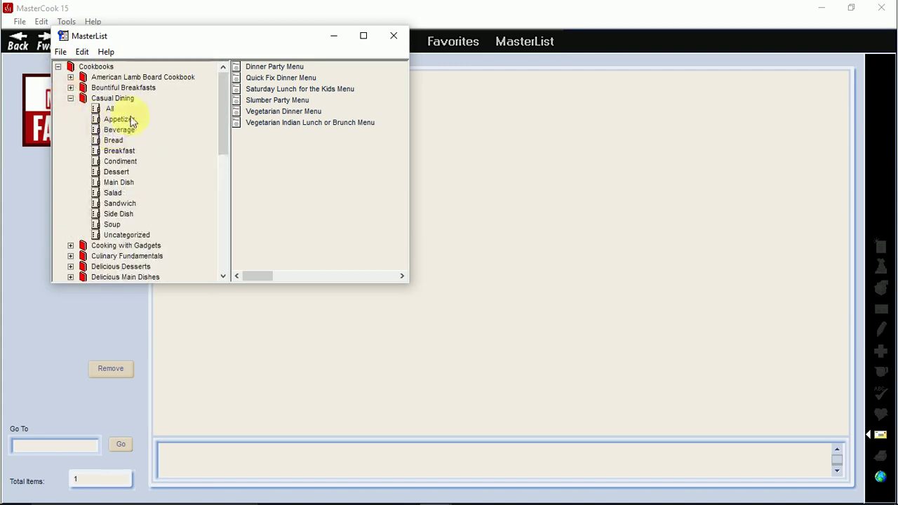
pyautogui.click(115, 151)
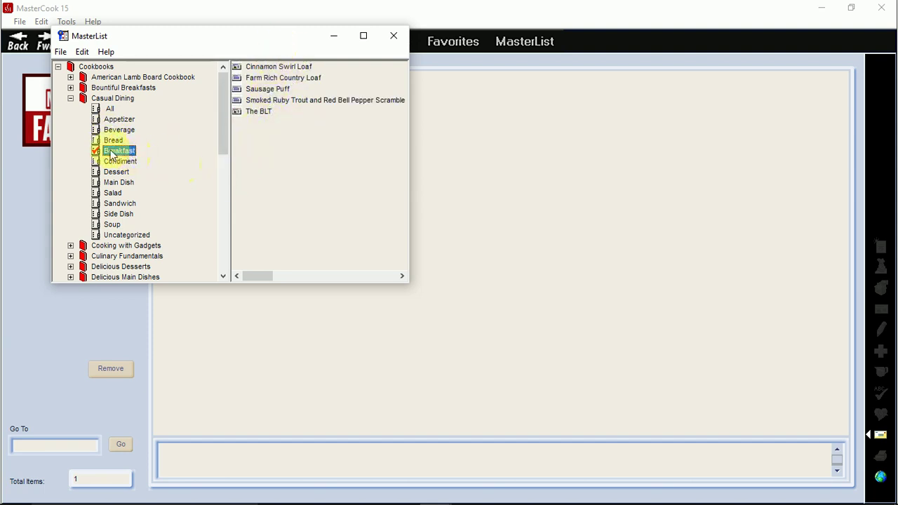
# - Collapse Casual Dining and the Cookbooks list, then show the six saved menus
pyautogui.click(70, 98)
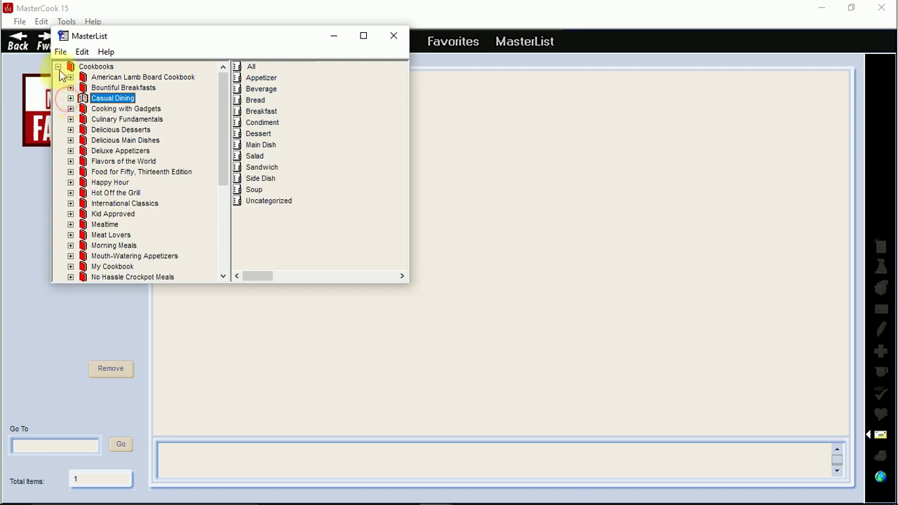
pyautogui.click(57, 66)
pyautogui.click(82, 79)
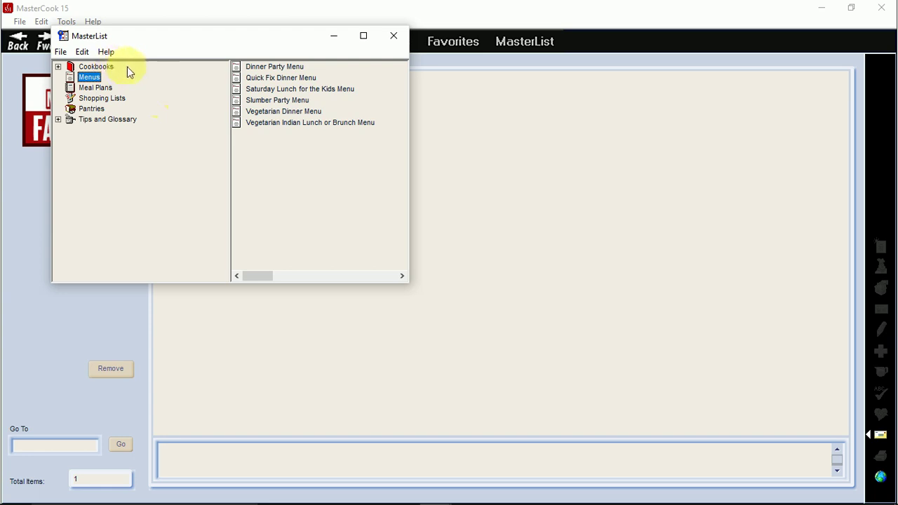
# - Open a second MasterList window and move it to the right side
pyautogui.click(61, 52)
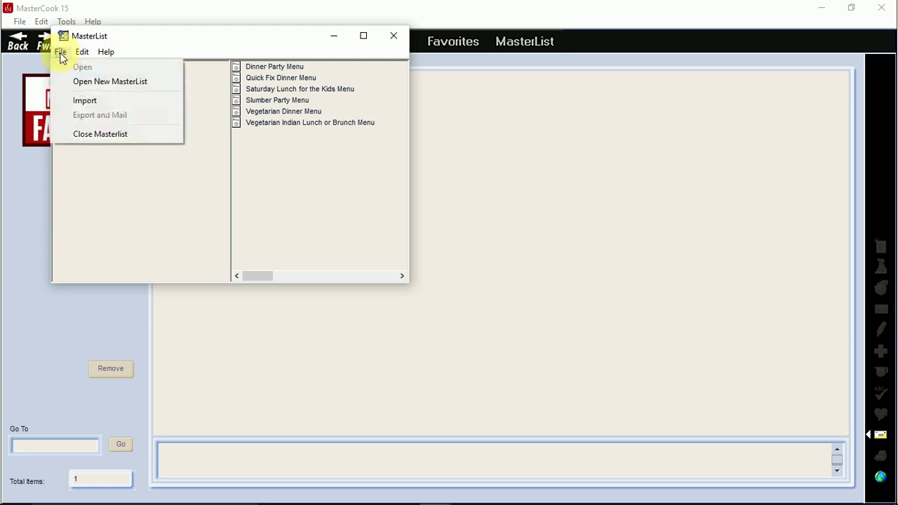
pyautogui.click(104, 83)
pyautogui.moveTo(177, 39); pyautogui.dragTo(561, 49)
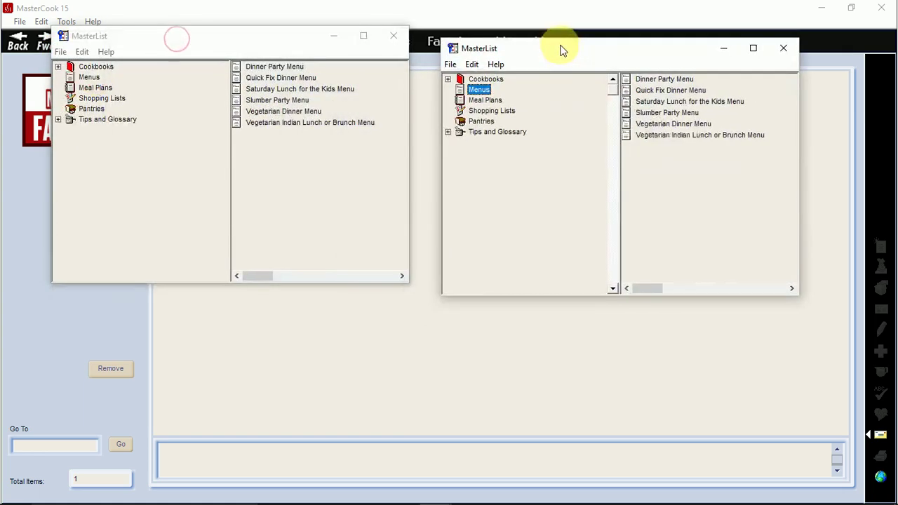
# - List all American Lamb Board Cookbook recipes in the left MasterList
pyautogui.click(58, 67)
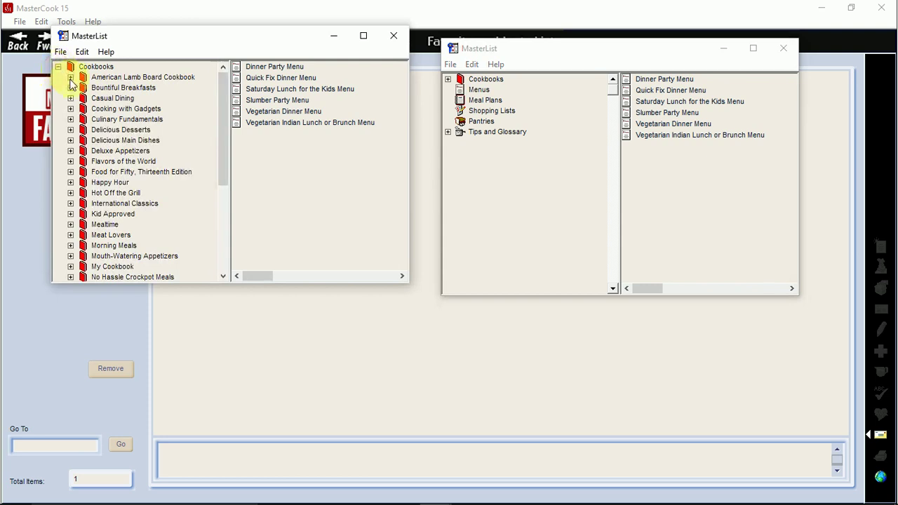
pyautogui.click(70, 78)
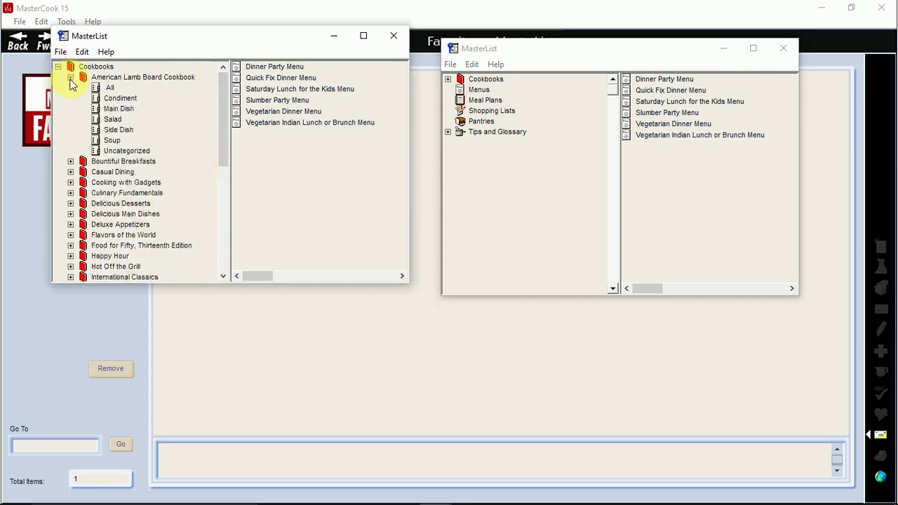
pyautogui.click(108, 88)
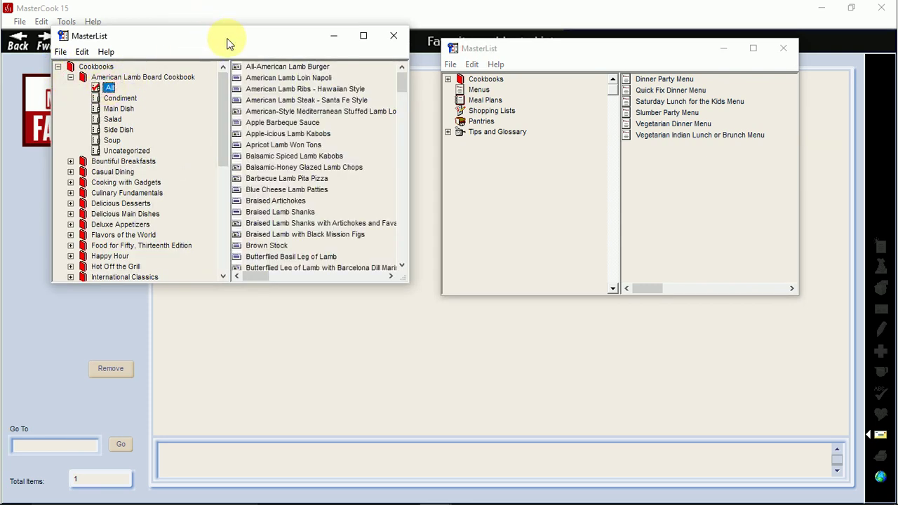
# - List all Deluxe Appetizers recipes on the right and select Apple Barbeque Sauce on the left
pyautogui.click(447, 79)
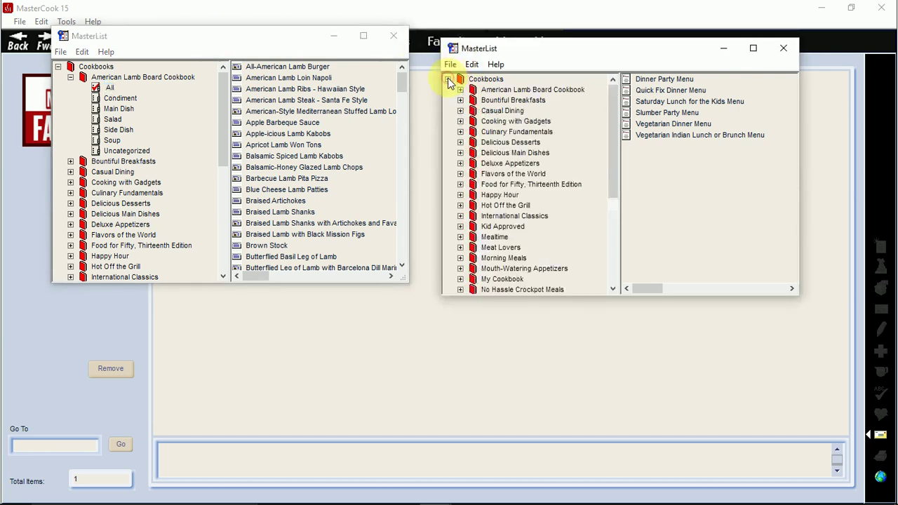
pyautogui.click(460, 163)
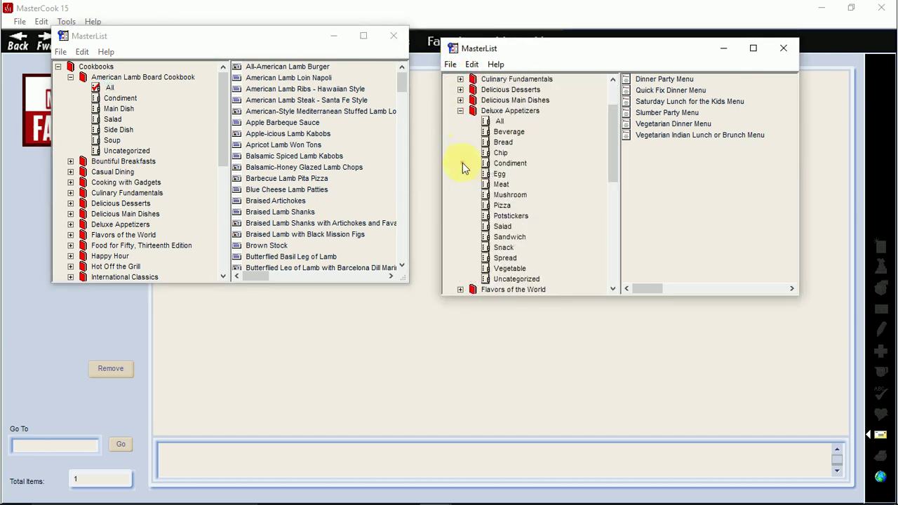
pyautogui.click(497, 123)
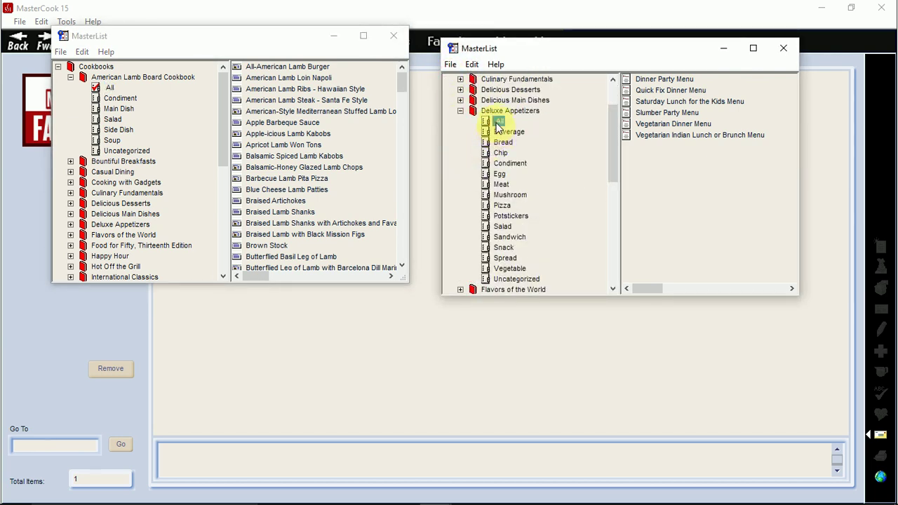
pyautogui.click(291, 124)
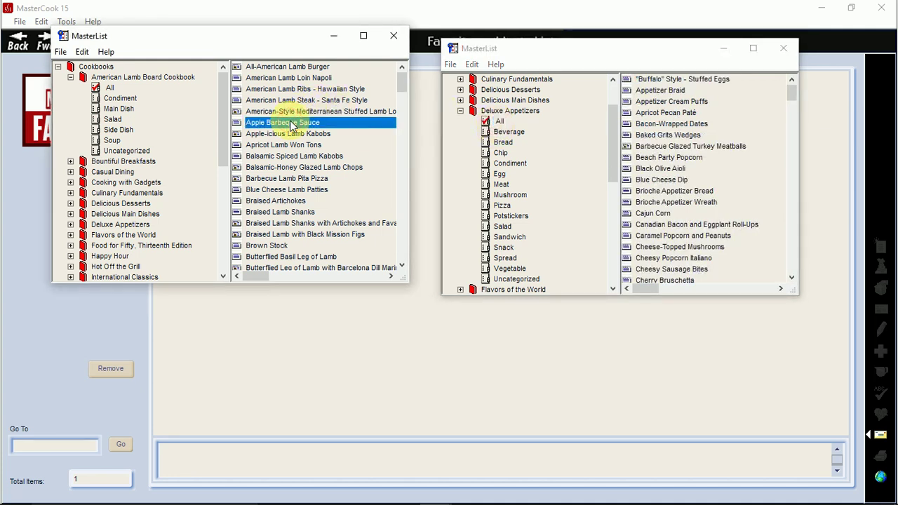
# - Copy Apple Barbeque Sauce into Deluxe Appetizers, confirm, and close both MasterList windows
pyautogui.moveTo(291, 125); pyautogui.dragTo(734, 171)
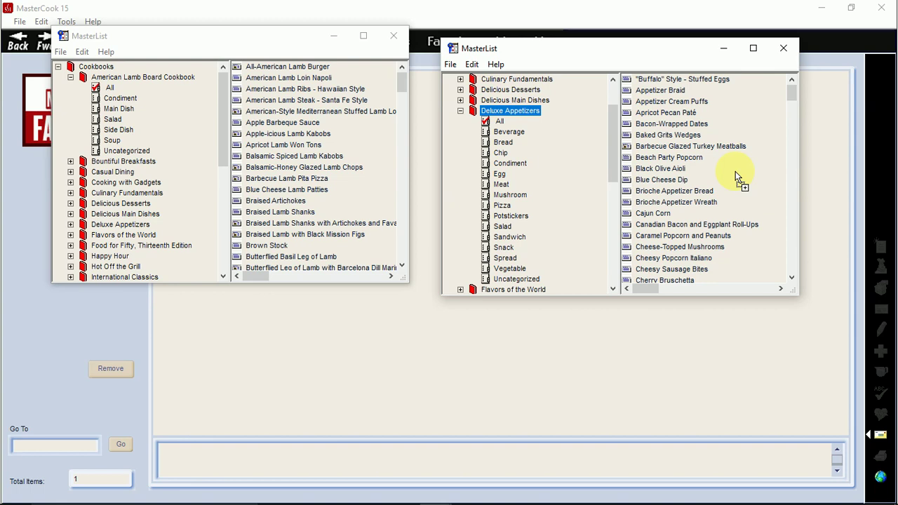
pyautogui.moveTo(735, 171); pyautogui.dragTo(735, 171)
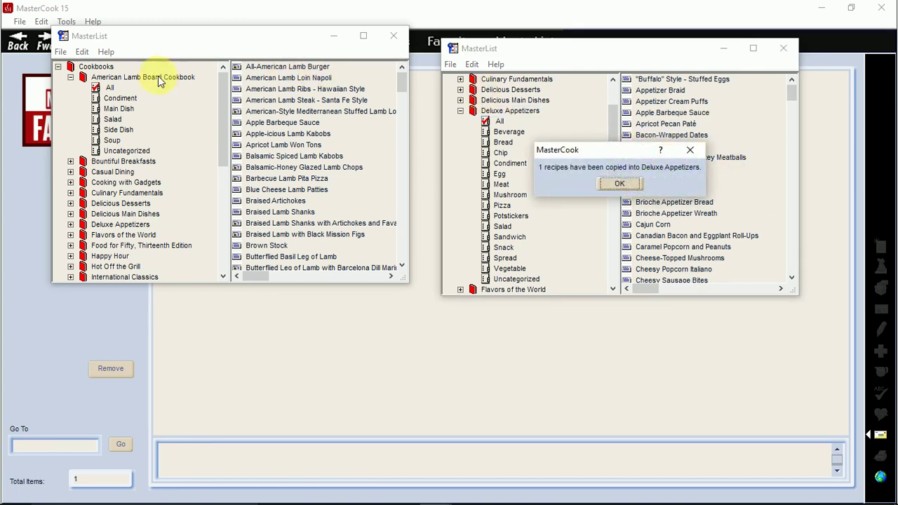
pyautogui.click(622, 185)
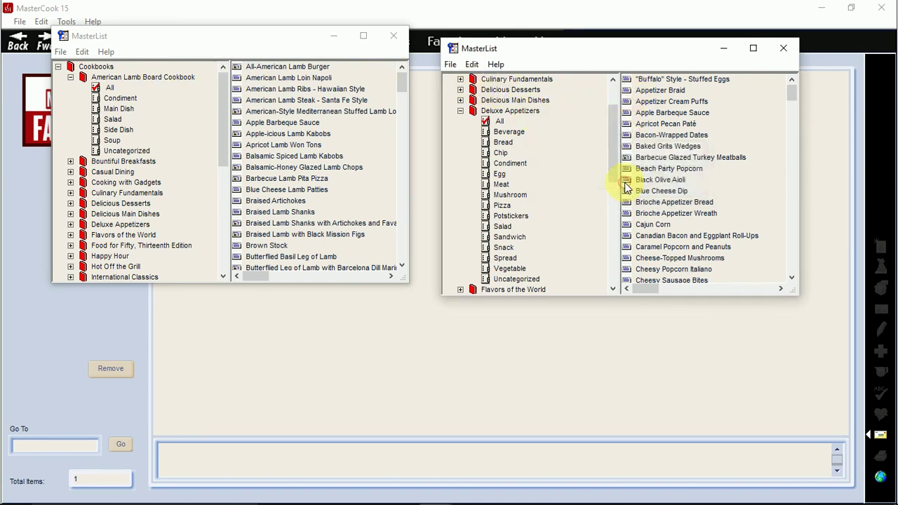
pyautogui.click(784, 49)
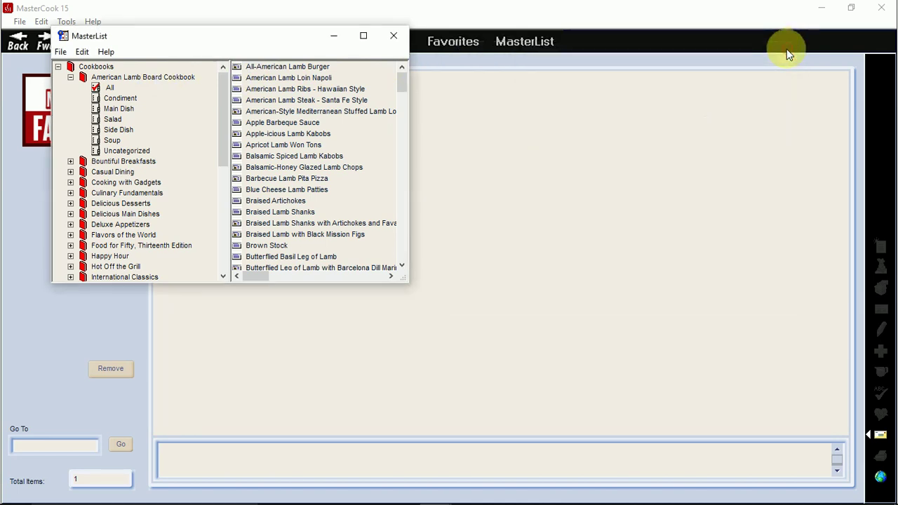
pyautogui.click(392, 36)
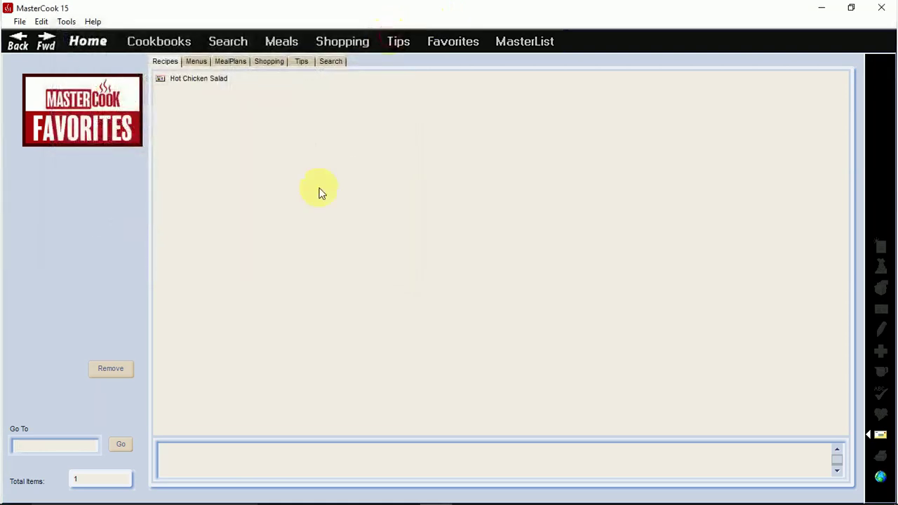